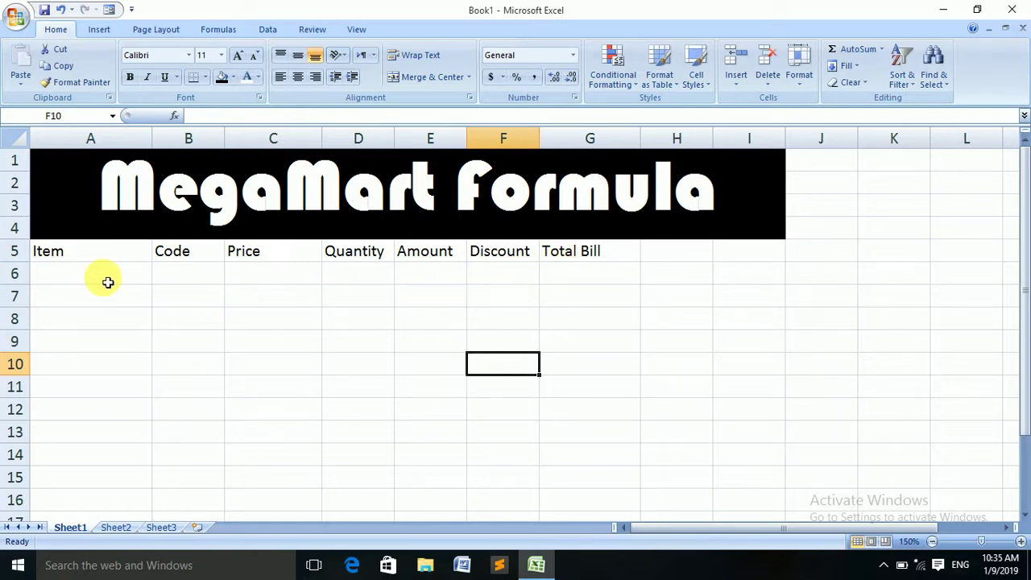
Step: Enter pepsi, code 3490, price 90 and quantity 12 across cells A6 to D6
click(108, 282)
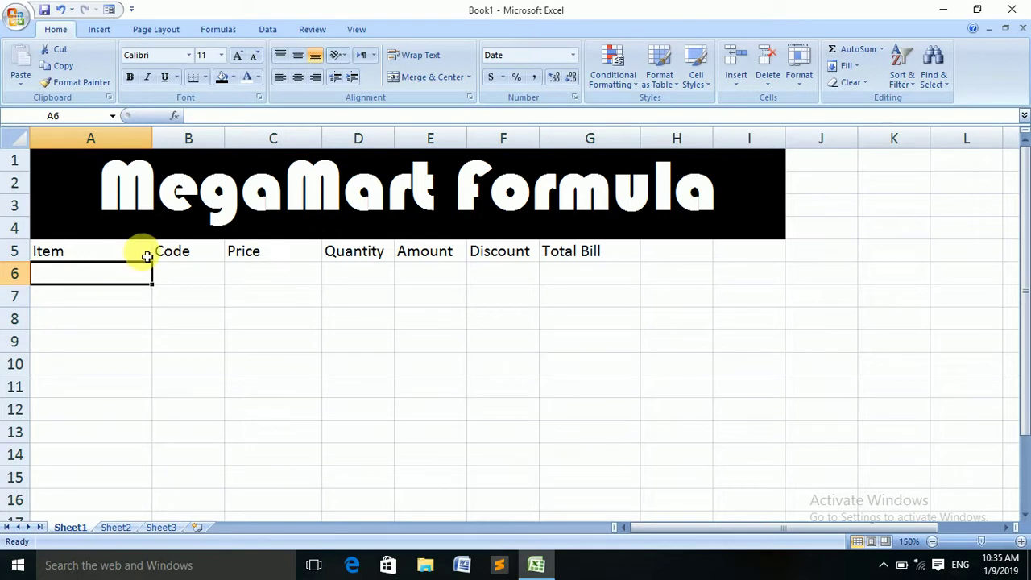
text(pep)
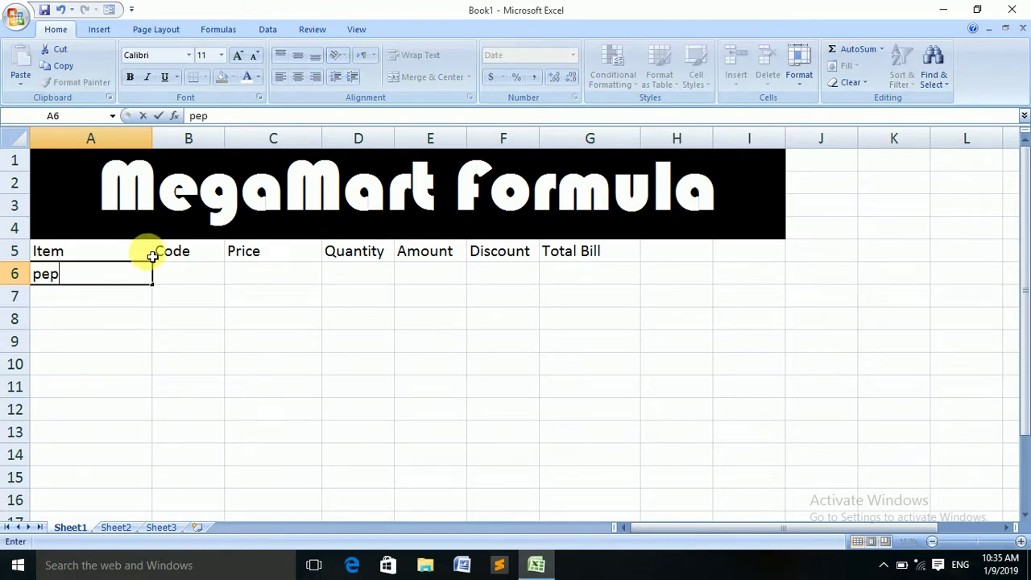
text(si)
key(Tab)
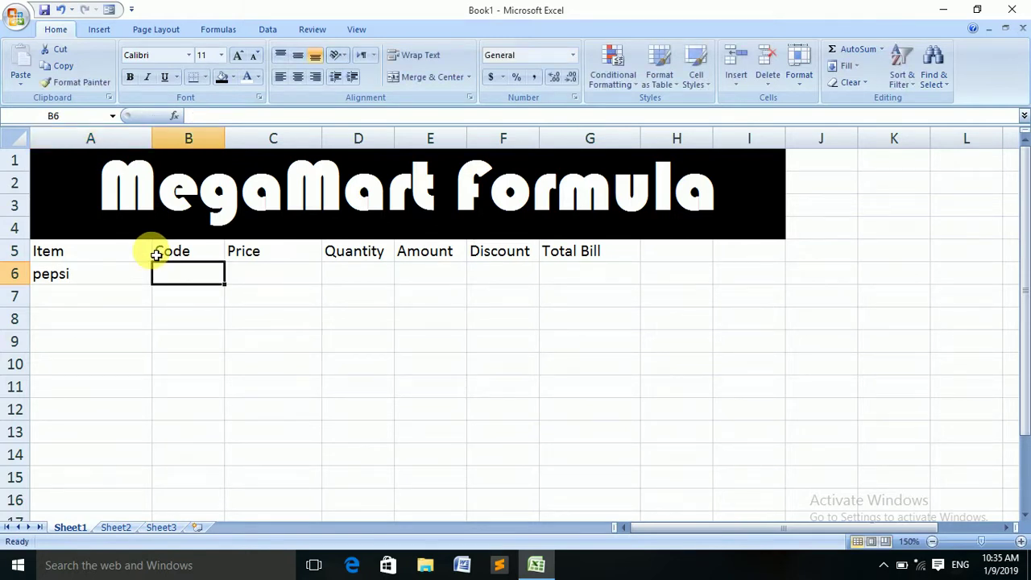
text(34)
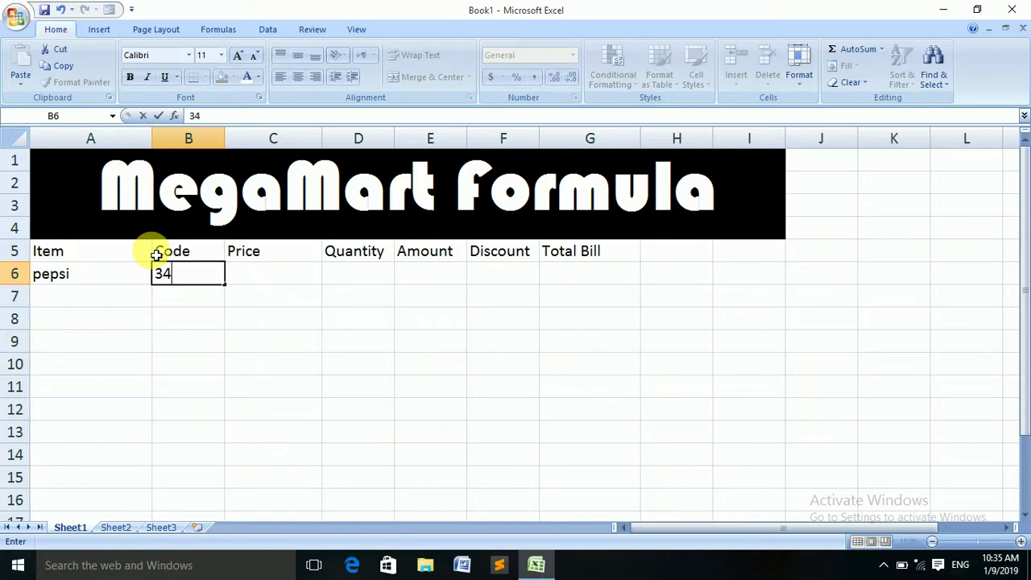
text(90)
key(Tab)
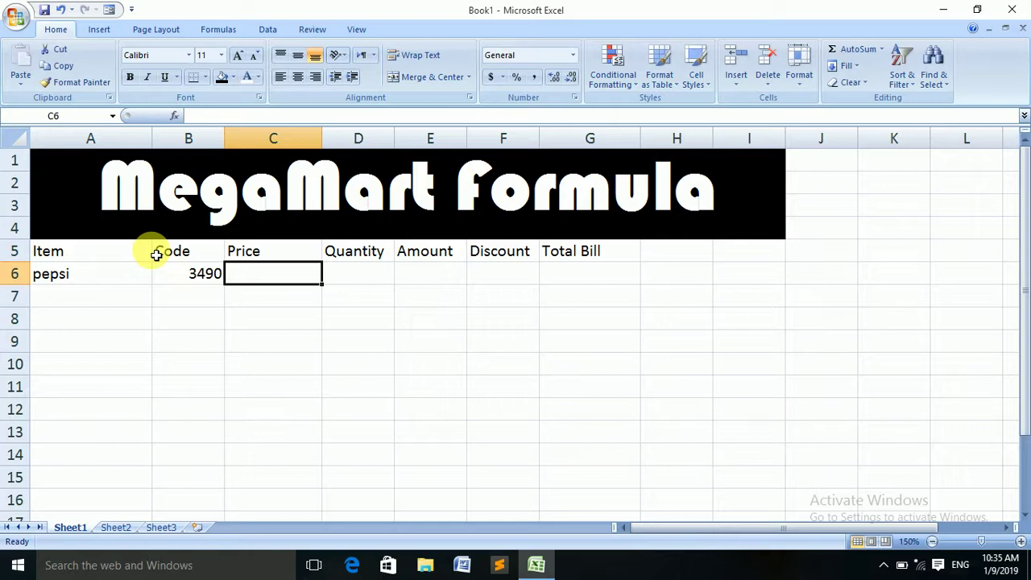
text(90)
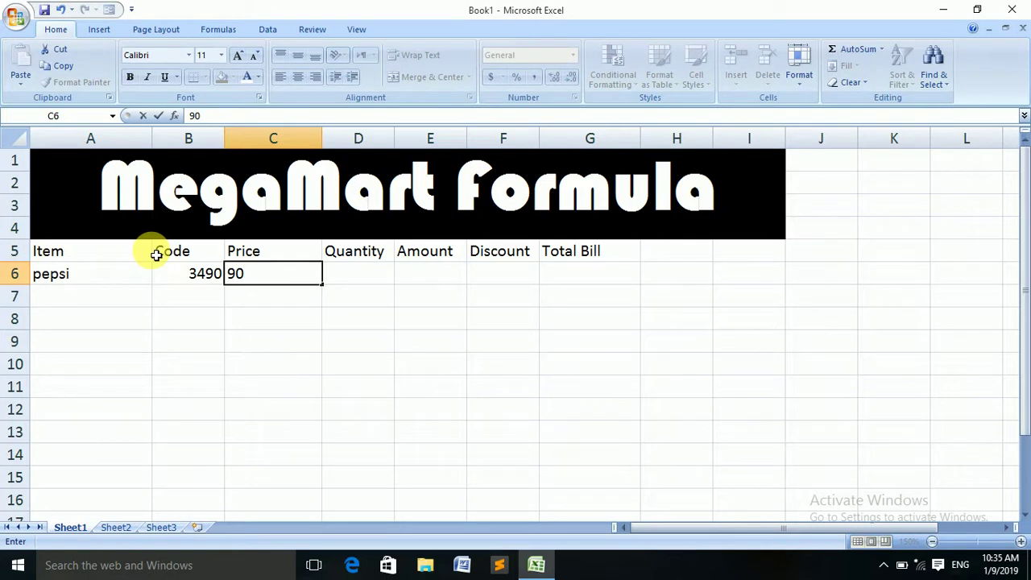
key(Tab)
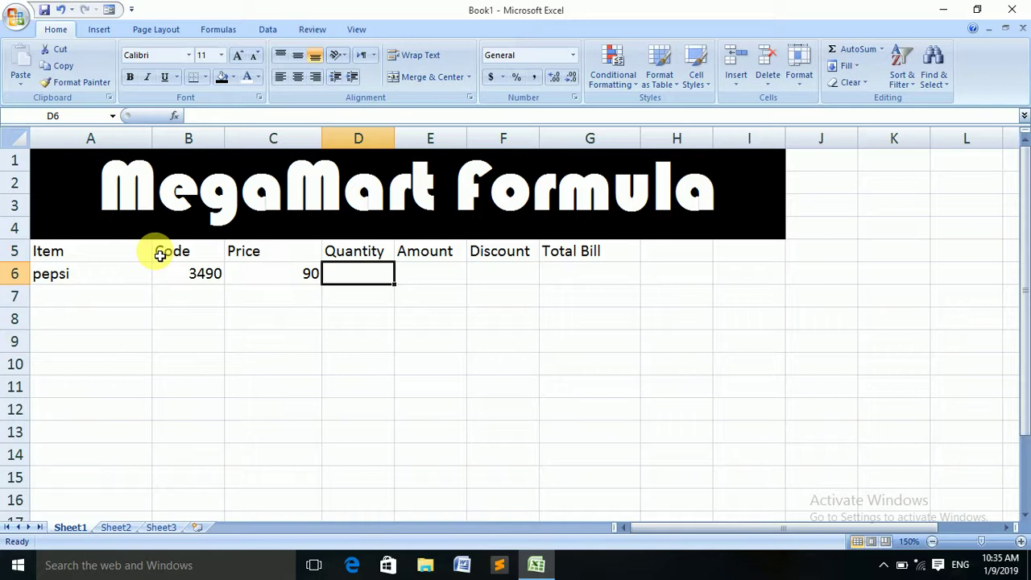
text(12)
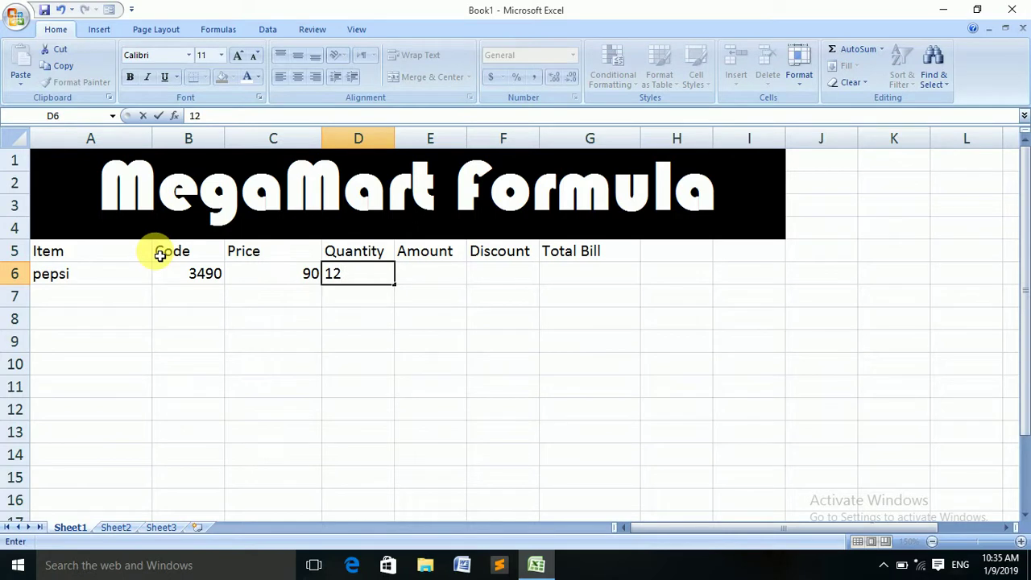
key(Tab)
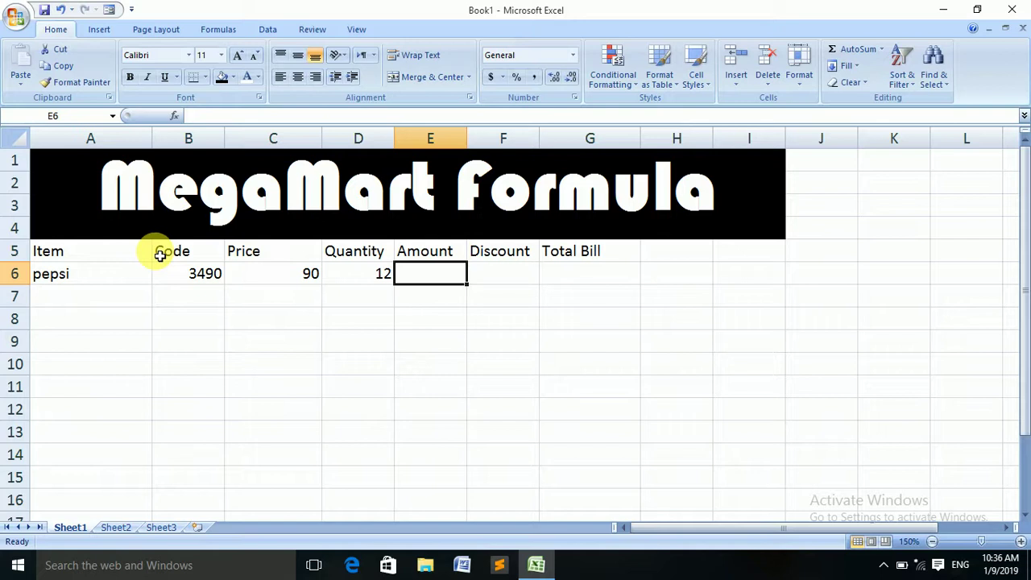
Step: Enter the formula =C6*D6 in E6 so pepsi's Amount shows 1080
text(=)
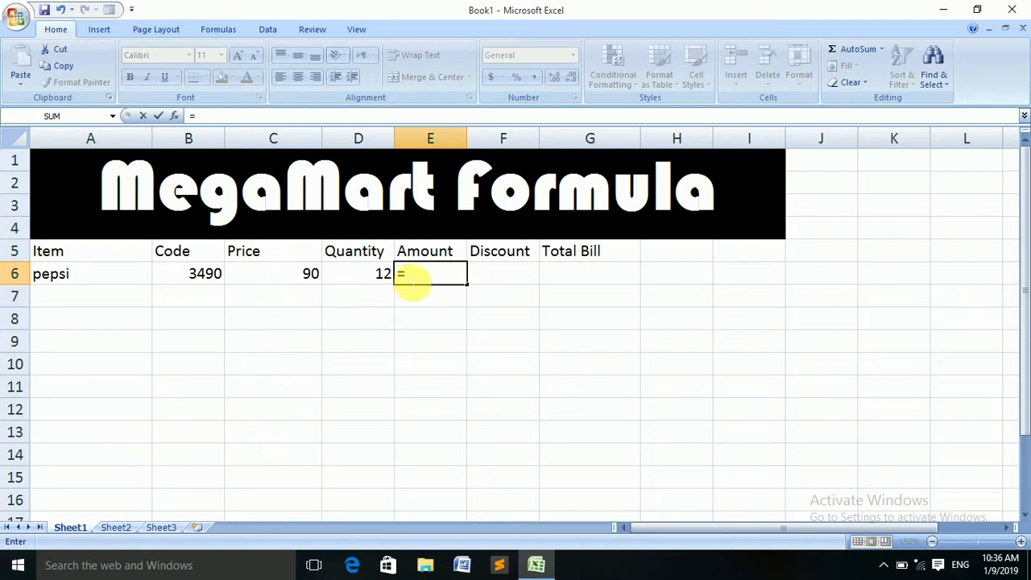
click(286, 275)
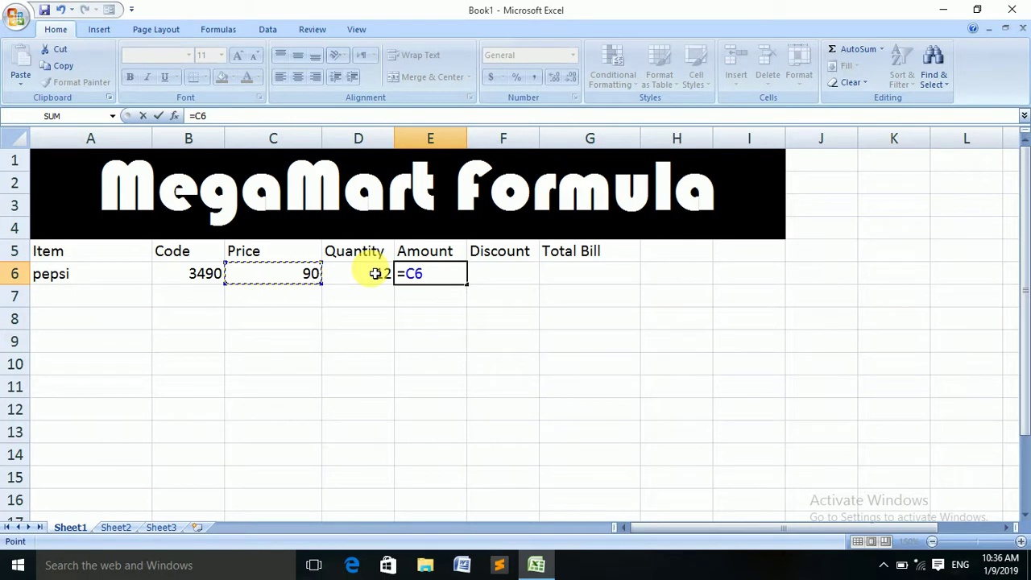
text(*)
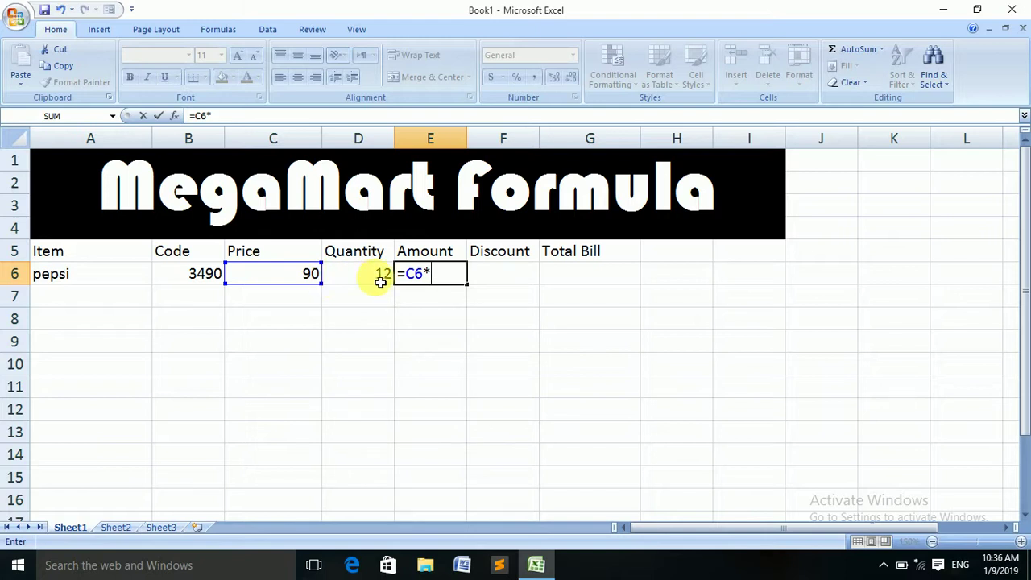
click(377, 275)
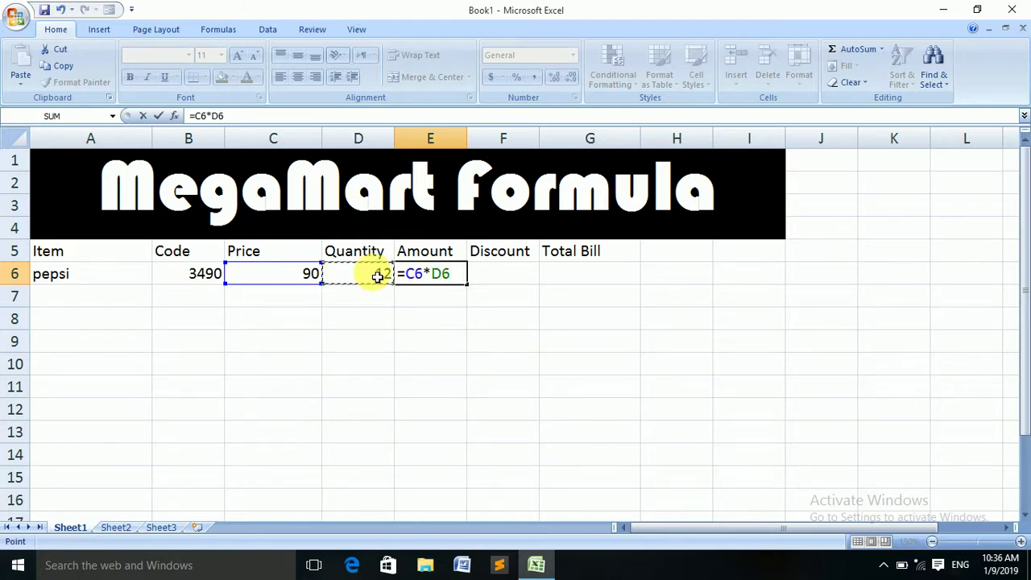
key(Return)
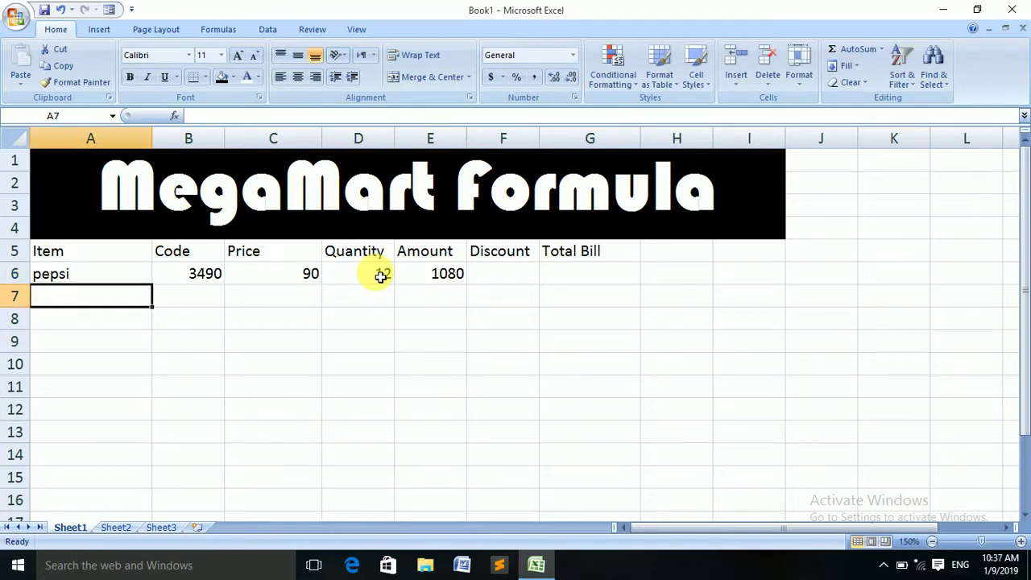
Step: Enter 20 in the pepsi Discount cell F6
click(494, 281)
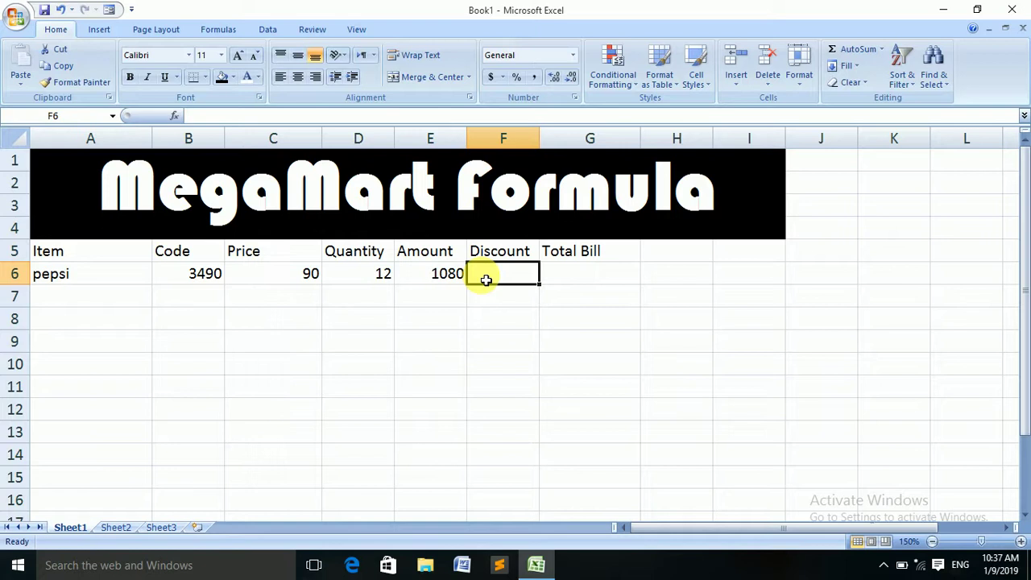
text(20)
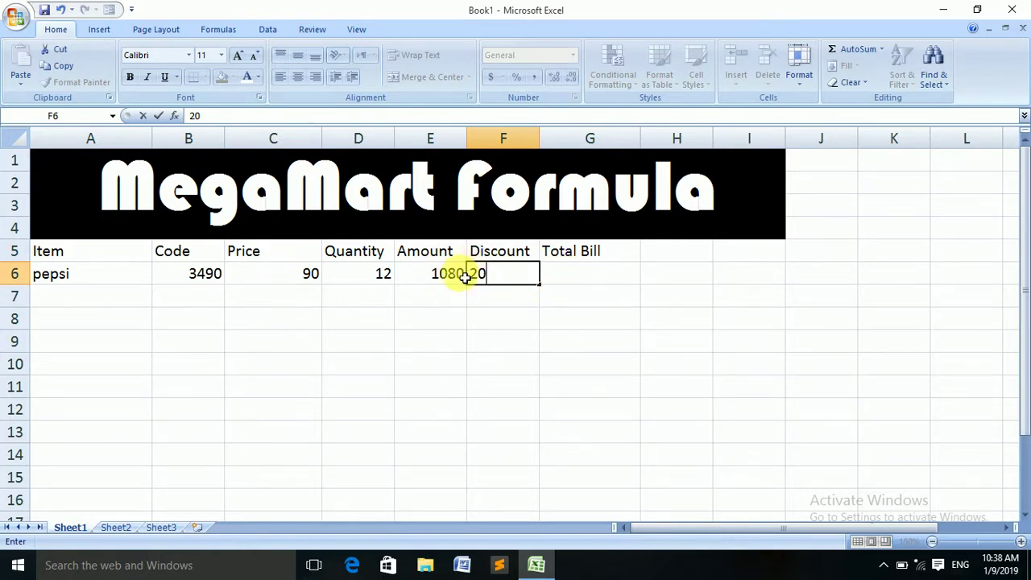
click(575, 280)
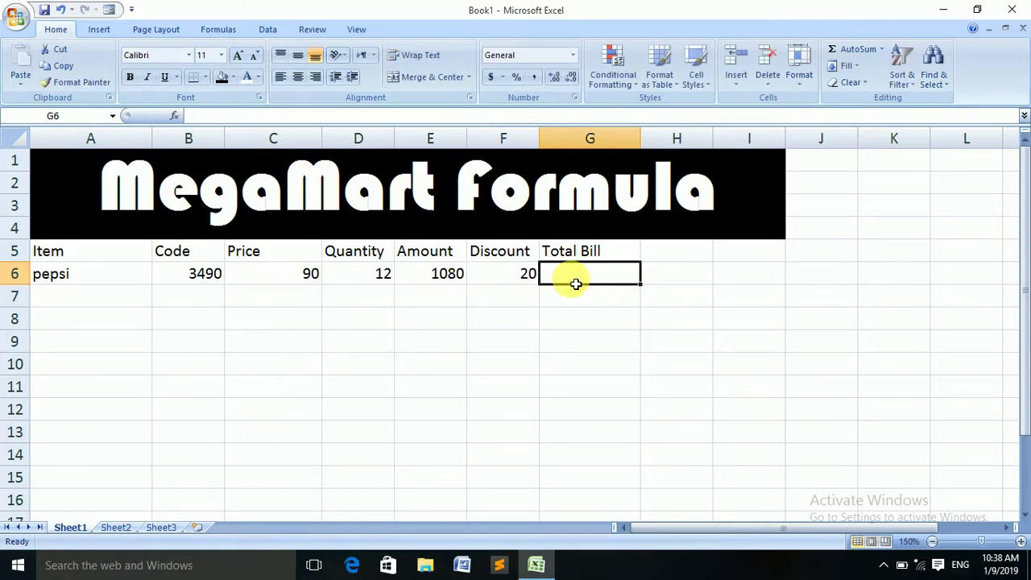
Step: Enter the formula =E6-F6 in G6 so pepsi's Total Bill shows 1060, then check it
text(=)
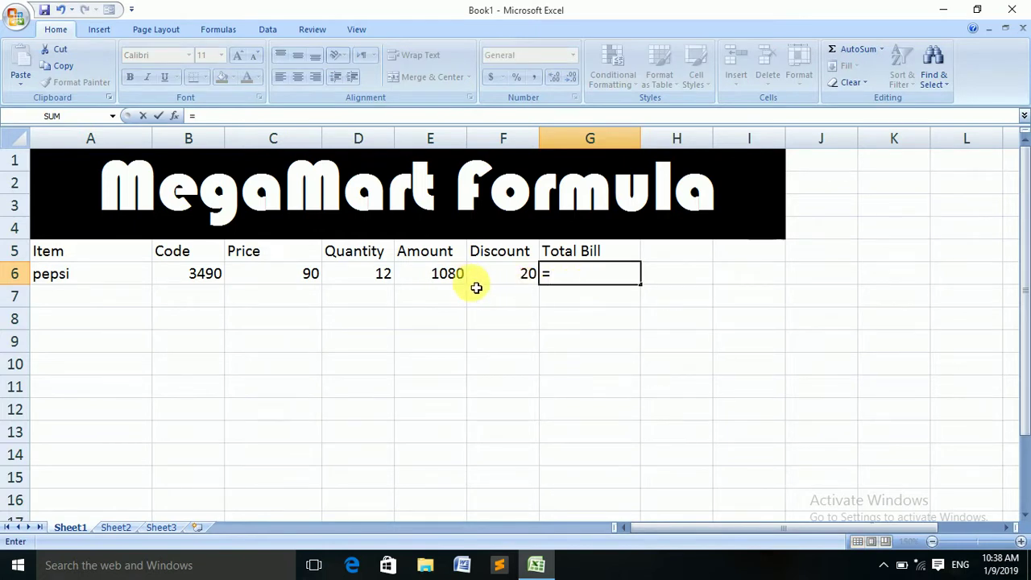
click(448, 275)
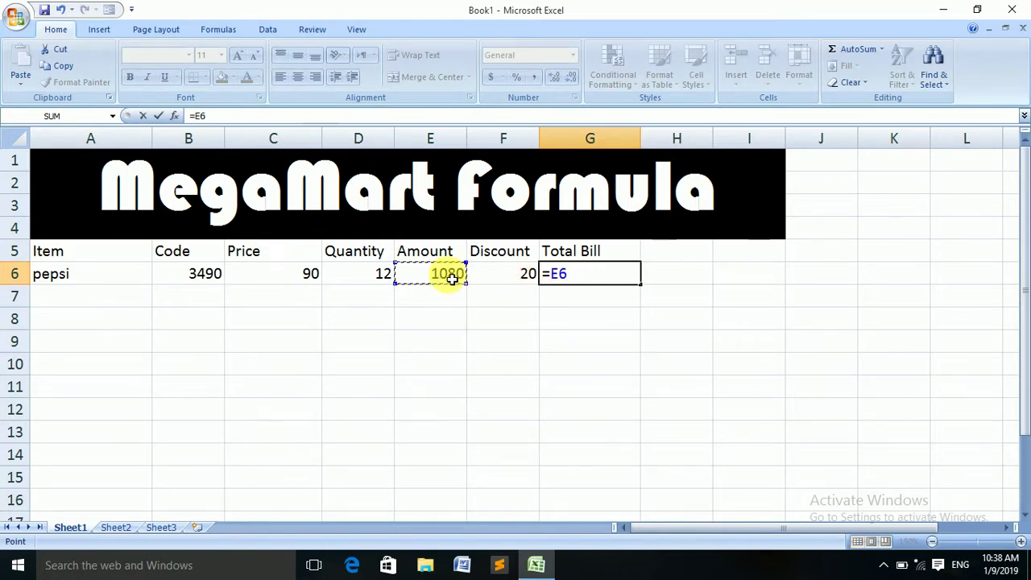
text(-)
click(503, 276)
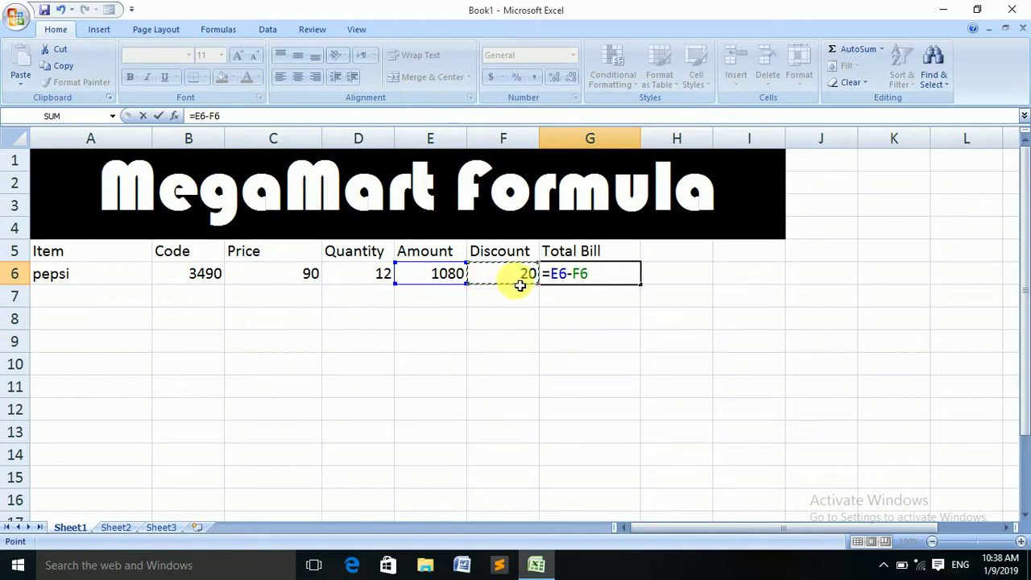
key(Return)
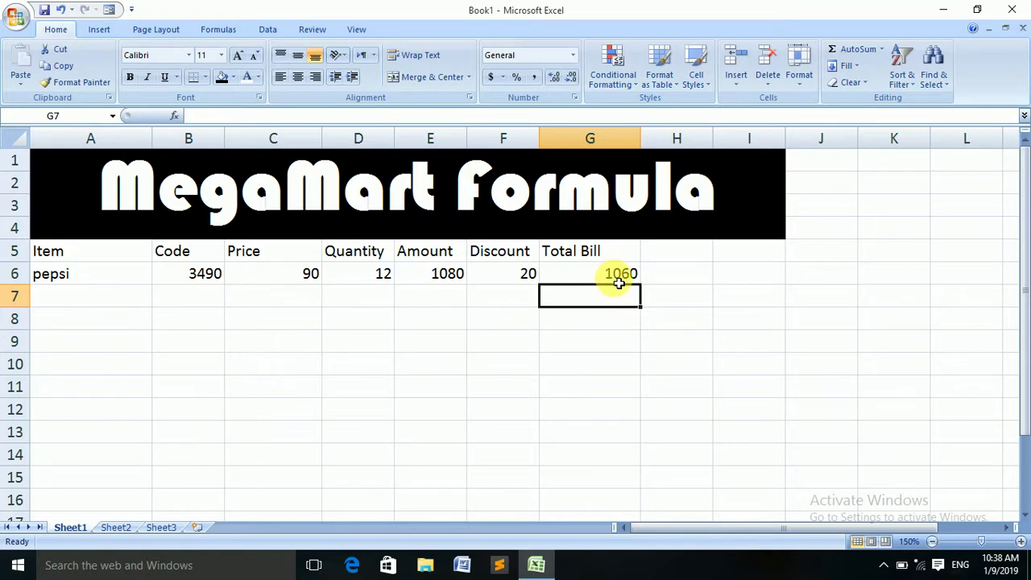
click(616, 281)
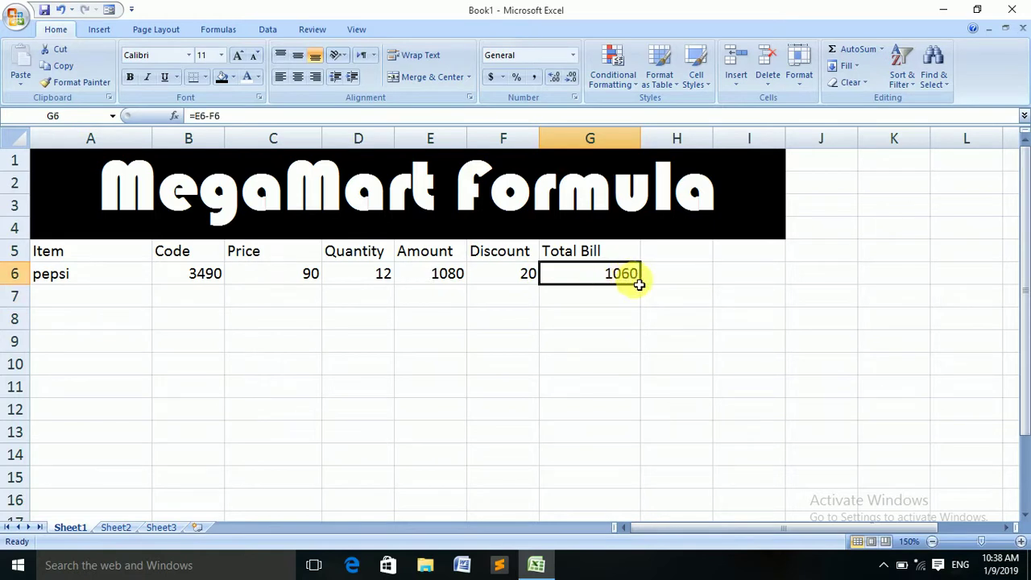
click(582, 305)
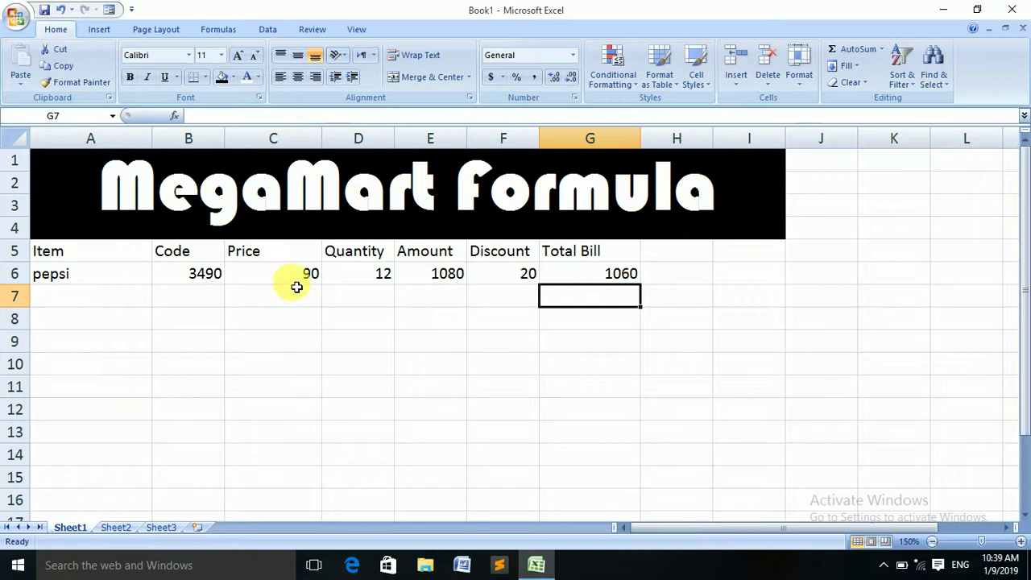
click(374, 282)
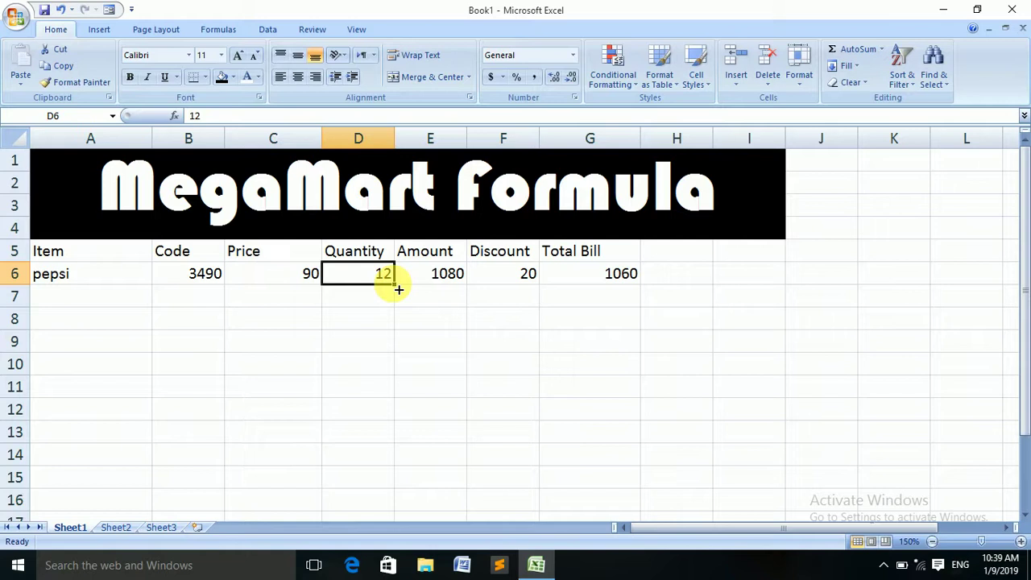
Step: Fill the quantity 12 and the =C6*D6 Amount formula down to row 16
drag(398, 290, 384, 524)
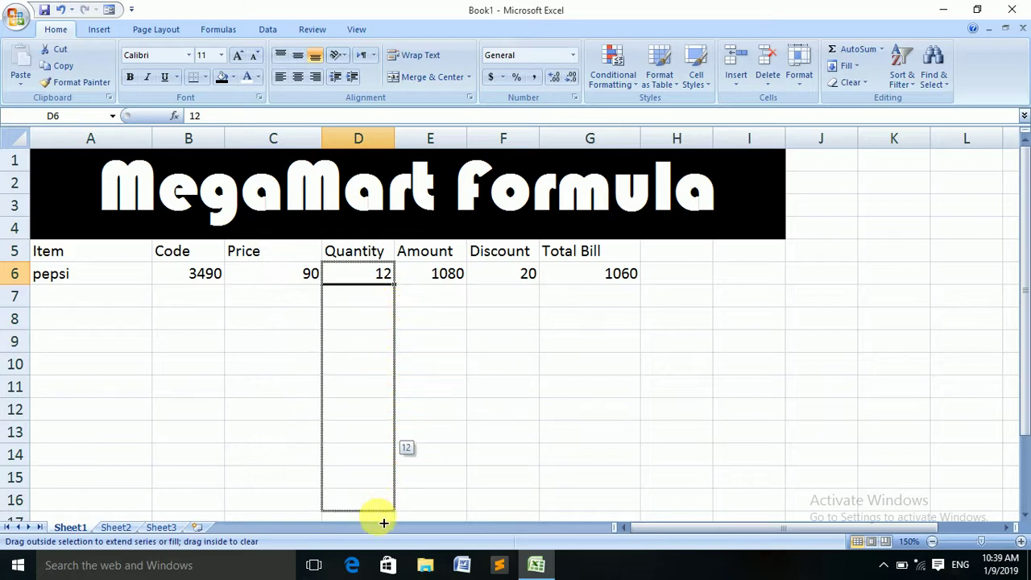
drag(384, 524, 384, 521)
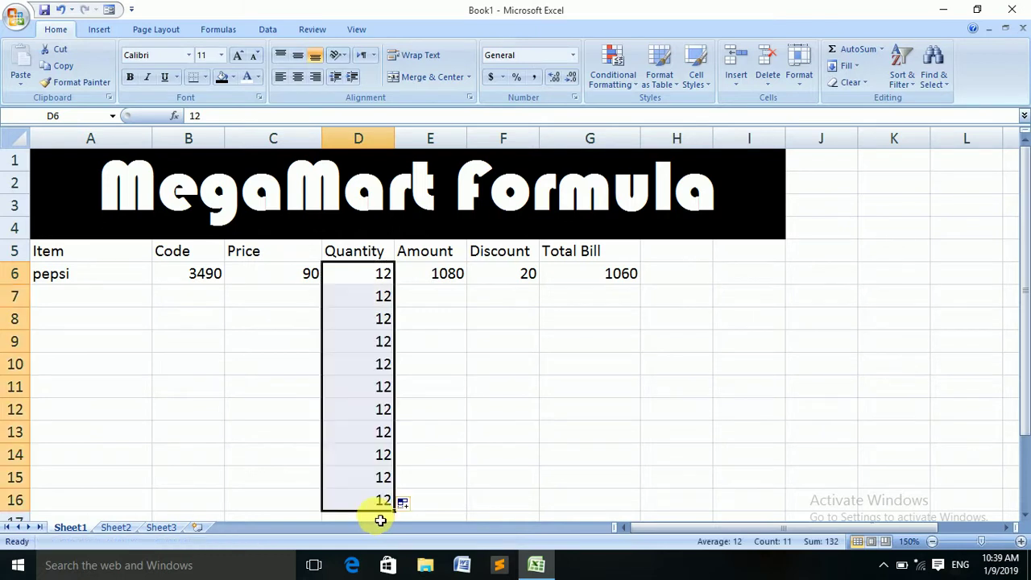
click(457, 274)
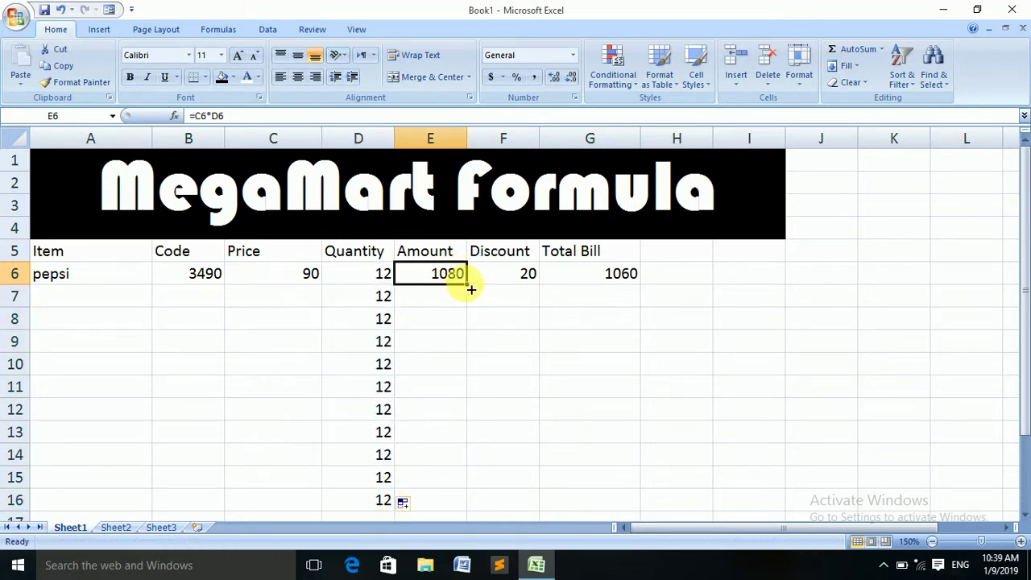
mouse_move(471, 289)
mouse_down()
mouse_move(450, 514)
mouse_move(445, 506)
mouse_up()
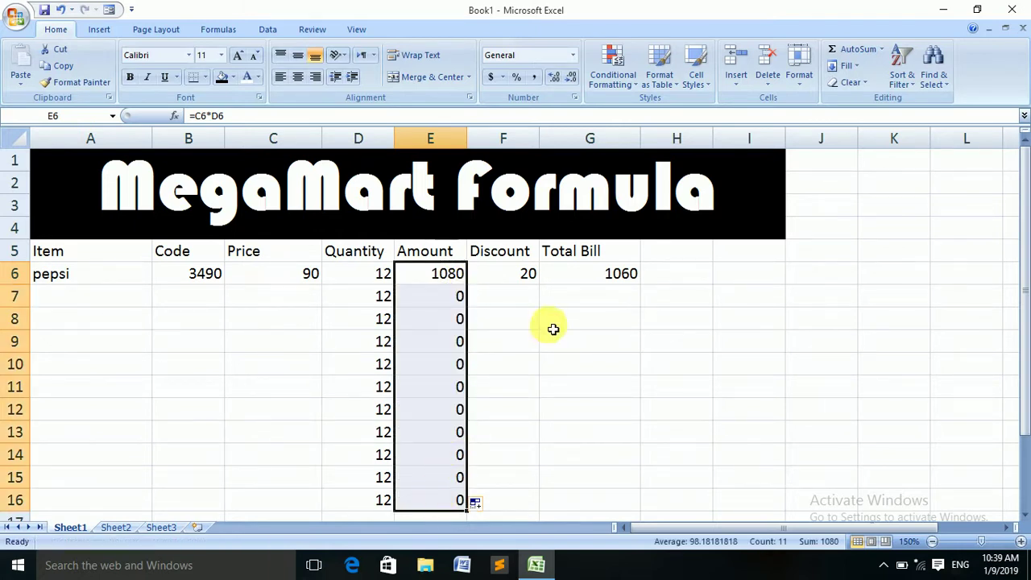
Step: Fill the discount 20 and the =E6-F6 Total Bill formula down to row 16
click(527, 274)
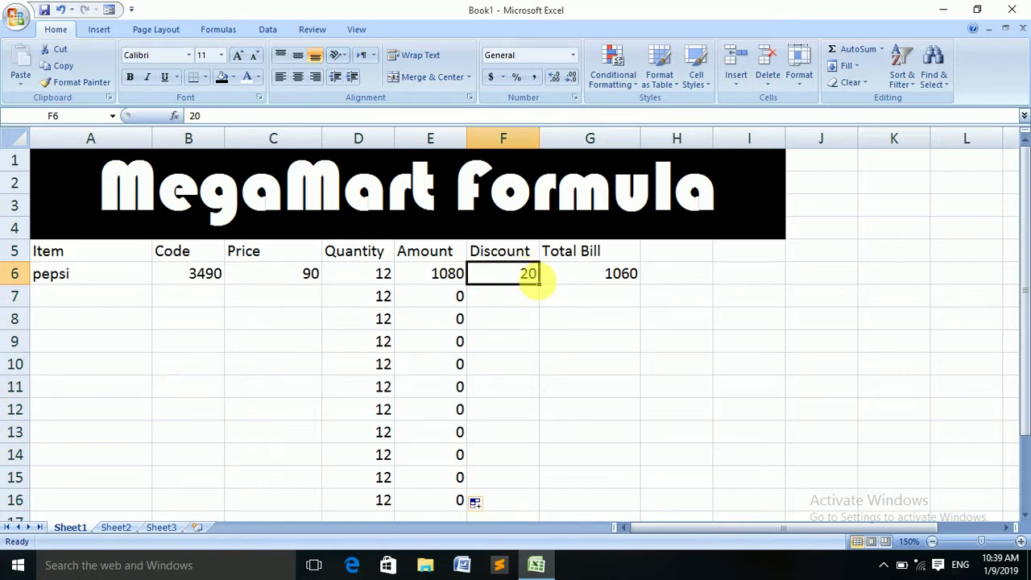
double_click(538, 284)
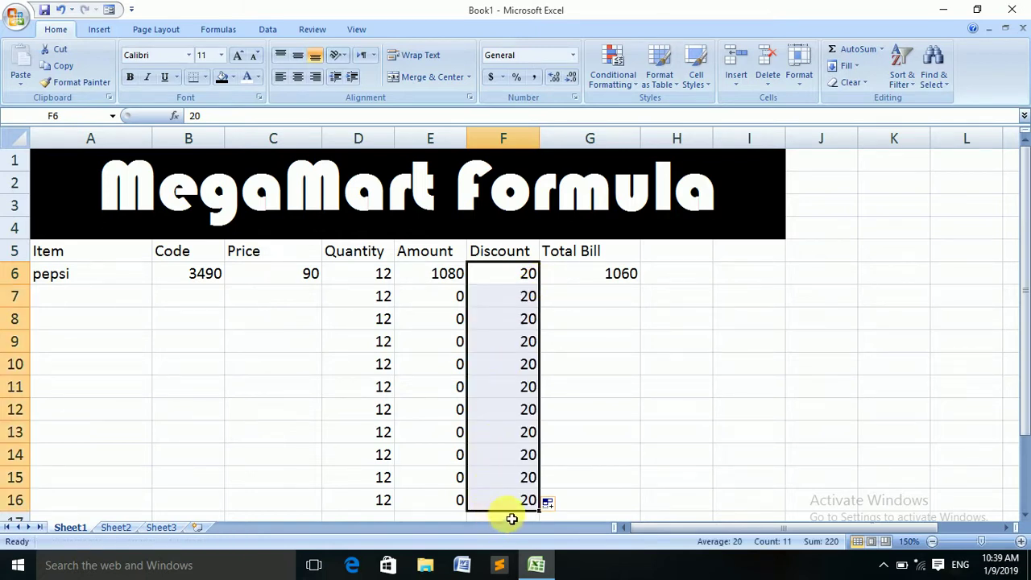
click(620, 280)
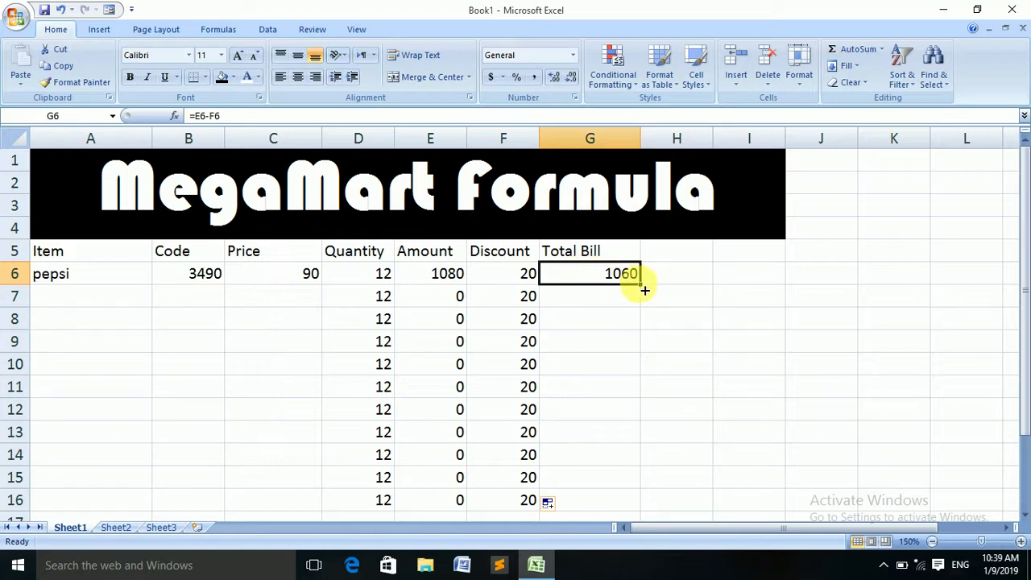
double_click(645, 290)
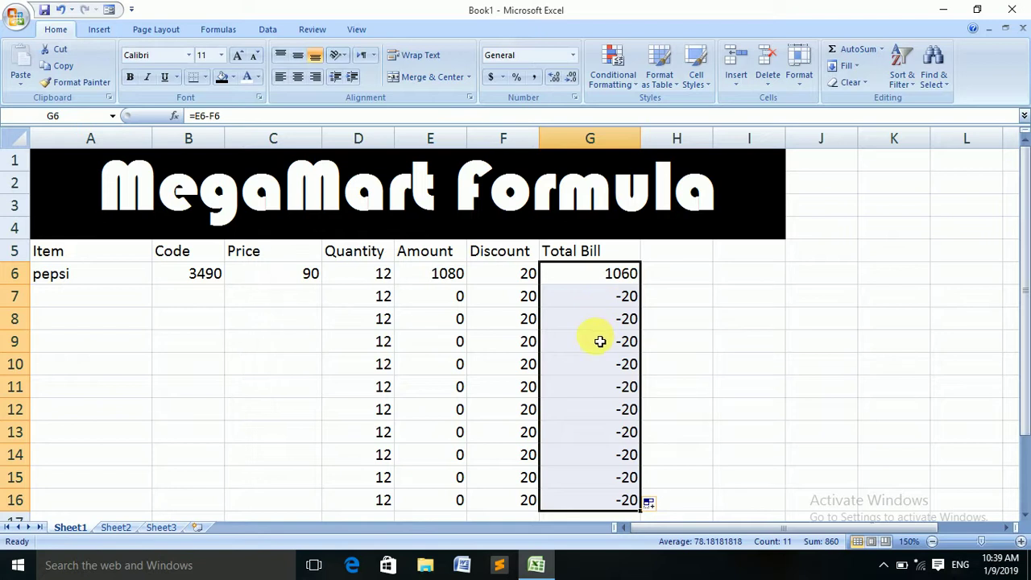
click(116, 299)
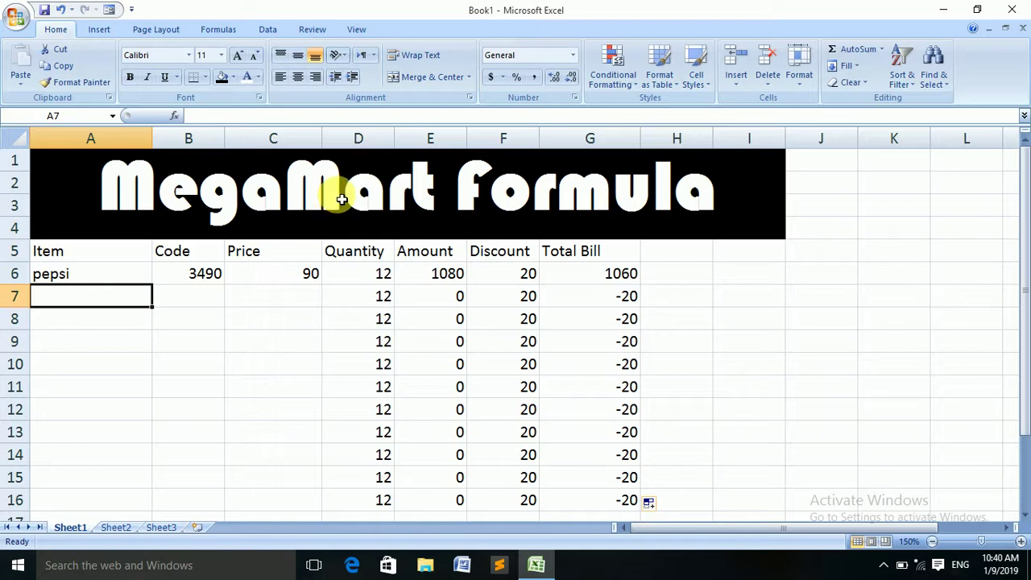
Step: Enter tea, code 3498, price 320, quantity 3 and discount 30 in row 7
text(tea)
key(Tab)
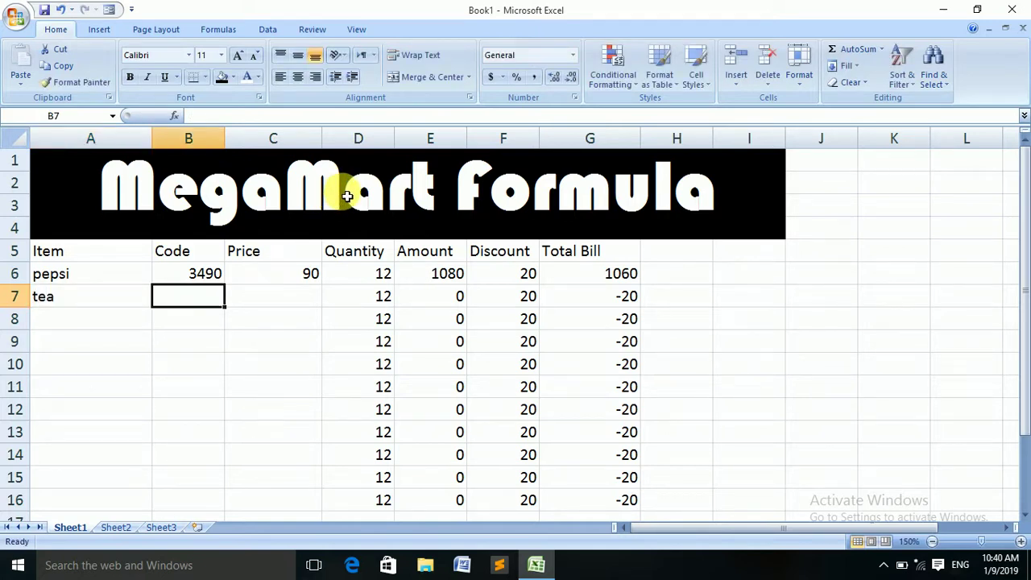
text(34)
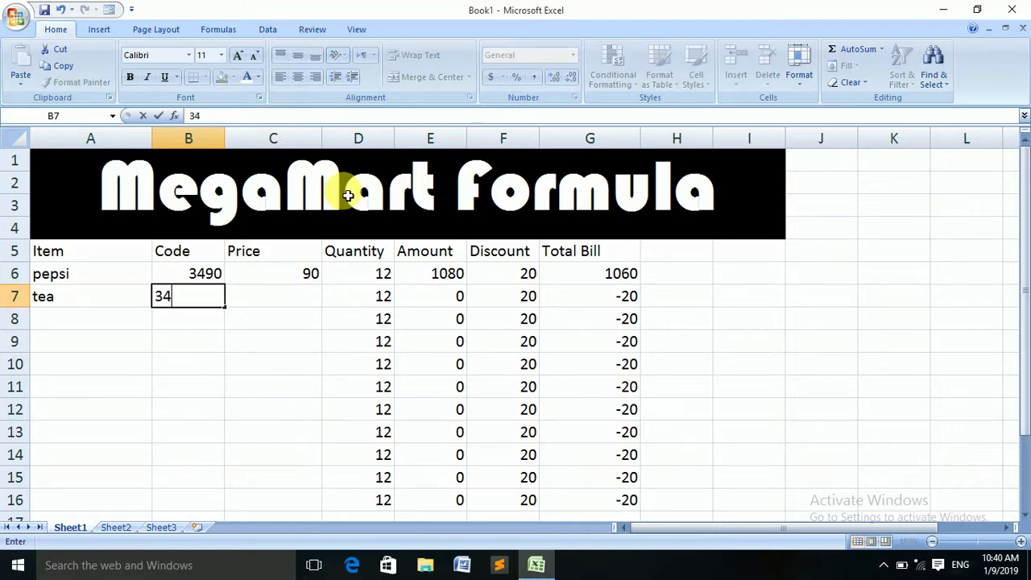
text(98)
key(Tab)
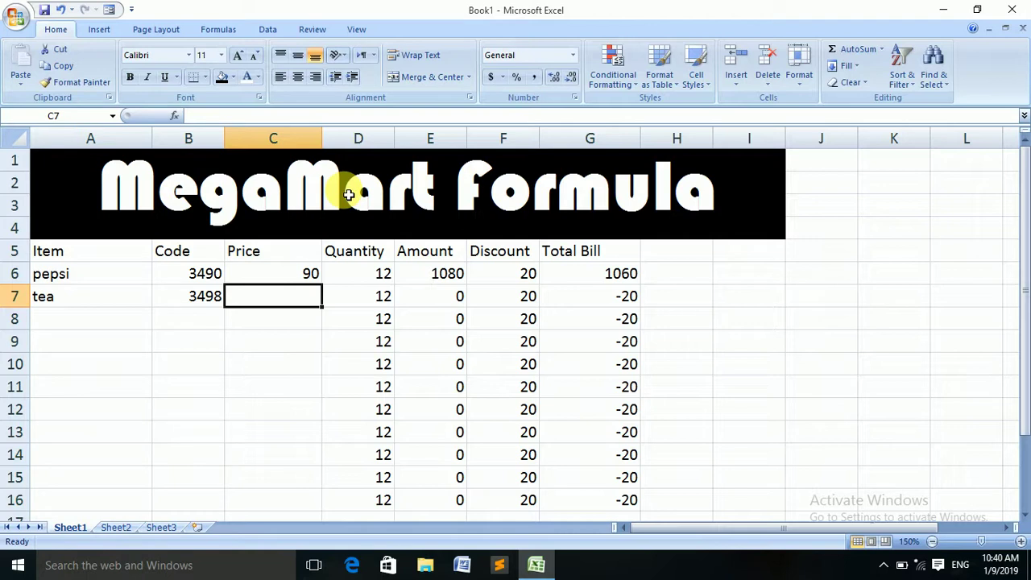
text(3)
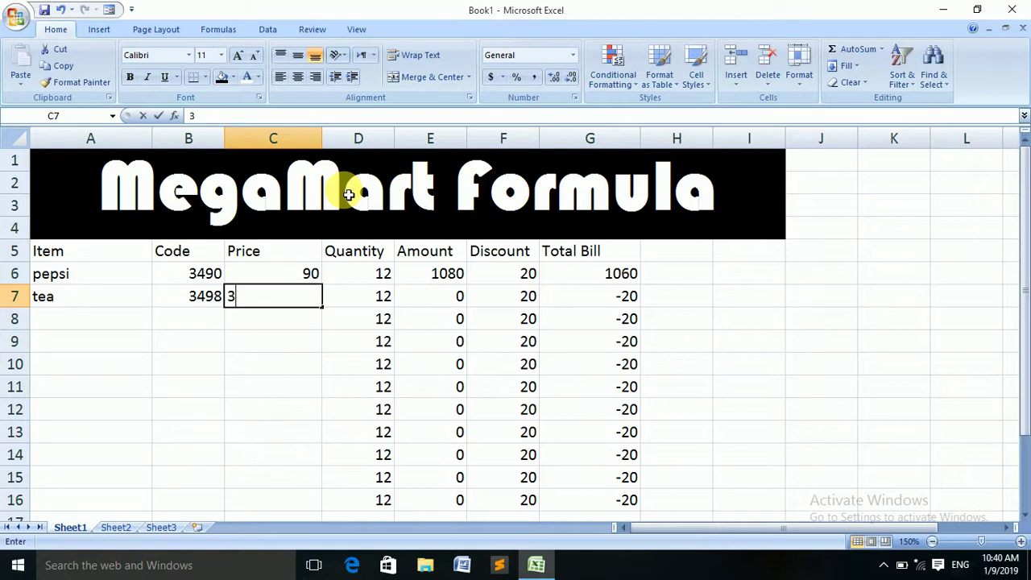
text(20)
key(Tab)
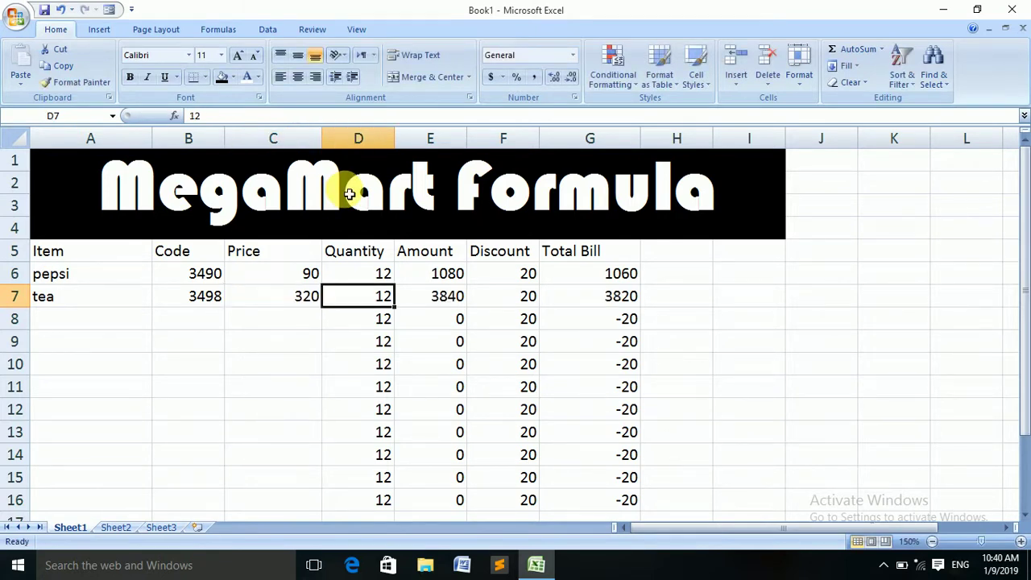
text(3)
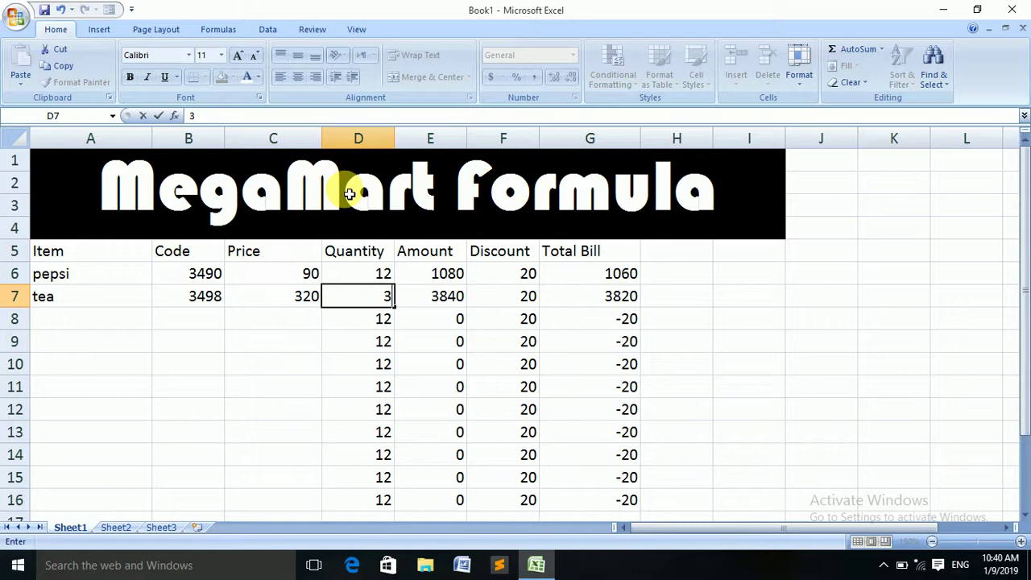
key(Tab)
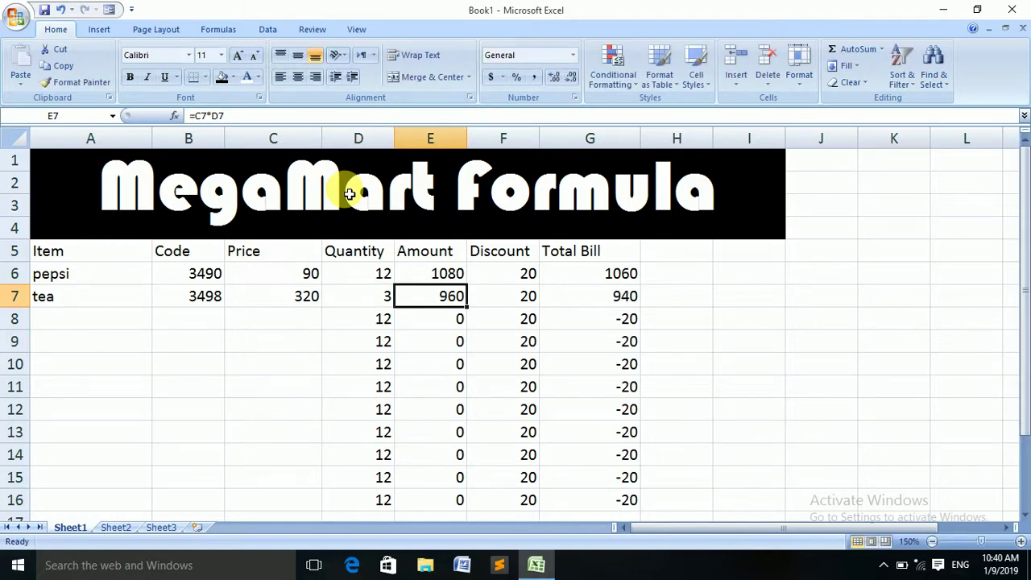
key(Tab)
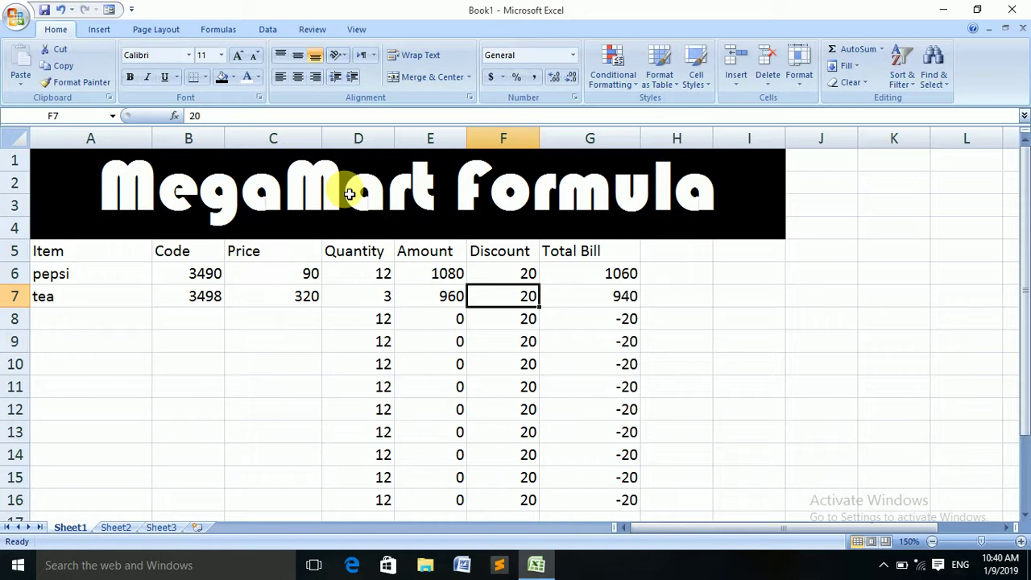
text(30)
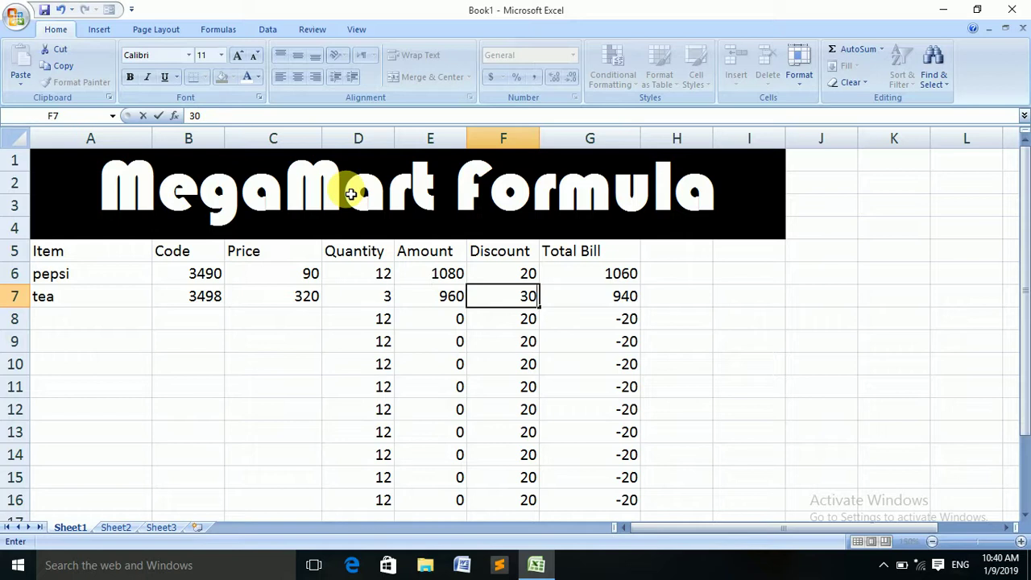
key(Tab)
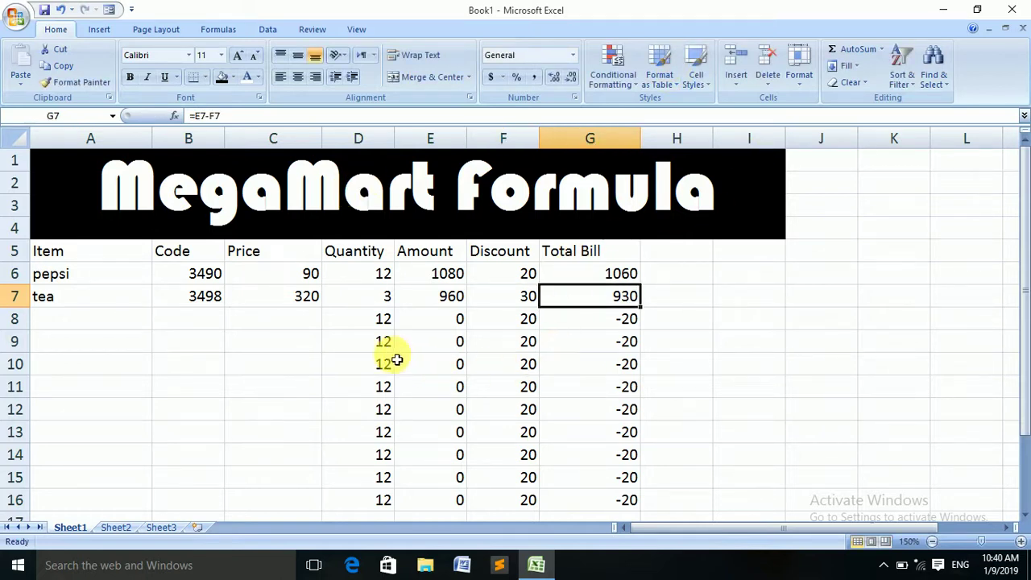
Step: Delete the copied quantity 12 from cells D8 through D16
click(62, 323)
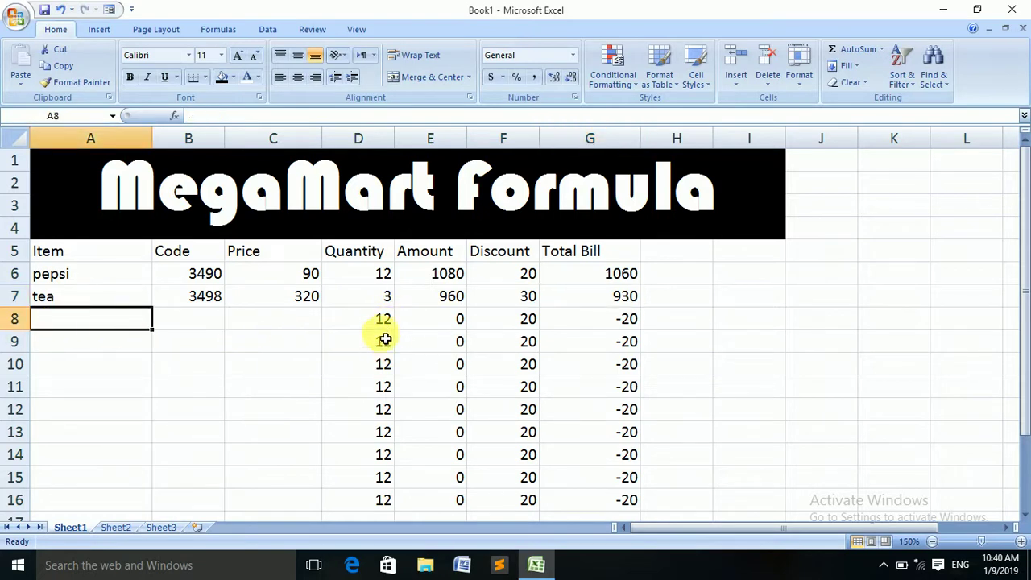
drag(363, 321, 390, 444)
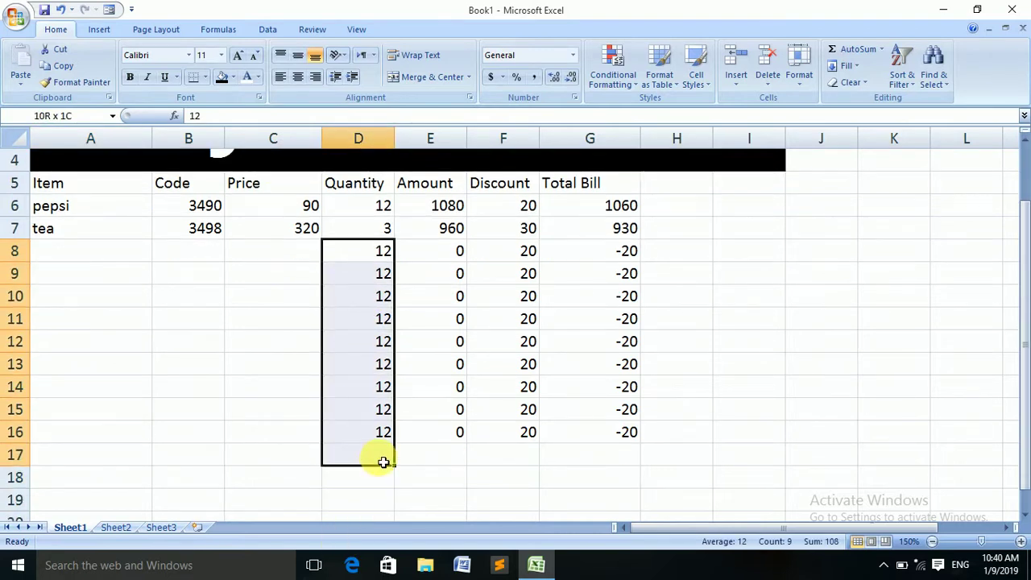
key(Delete)
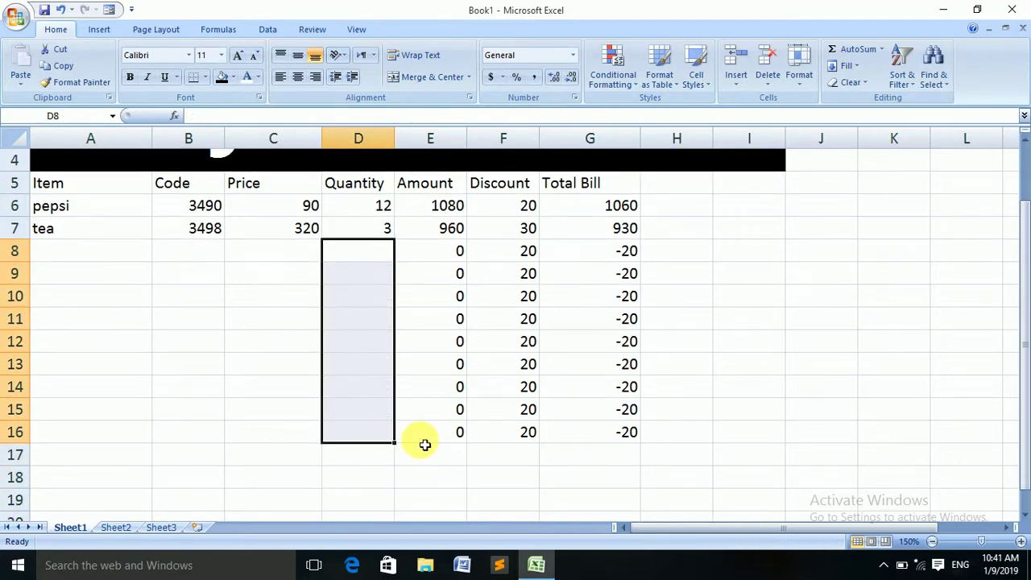